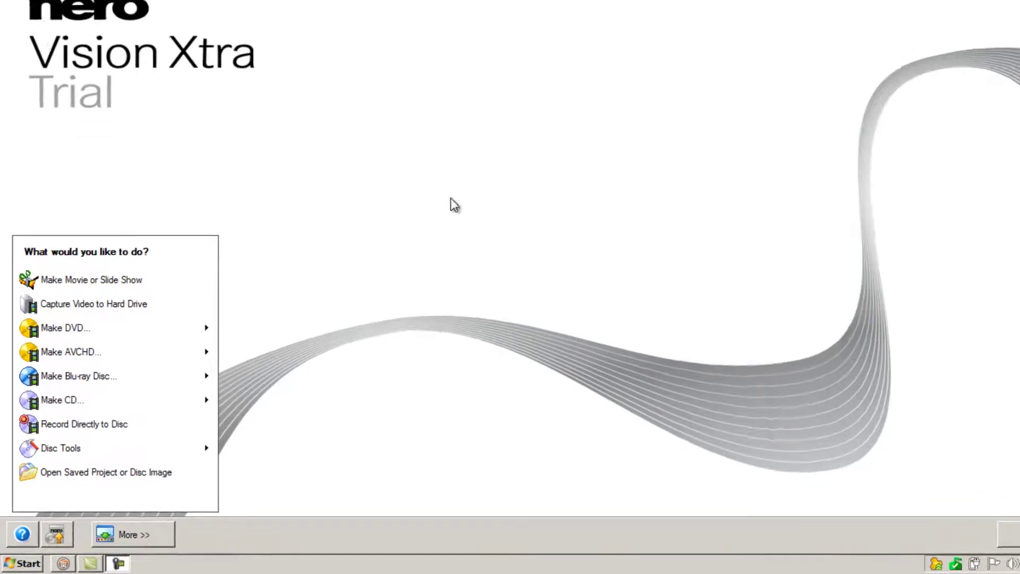
Create a new movie, open its Movie Options, and view the PAL country list.
{"action": "left_click", "coordinate": [228, 119]}
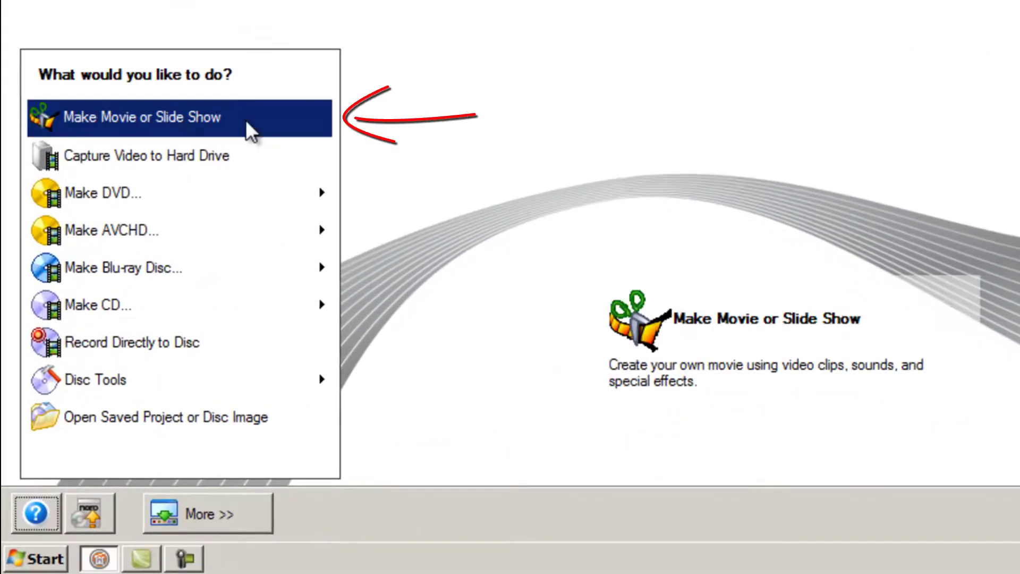
{"action": "left_click", "coordinate": [269, 116]}
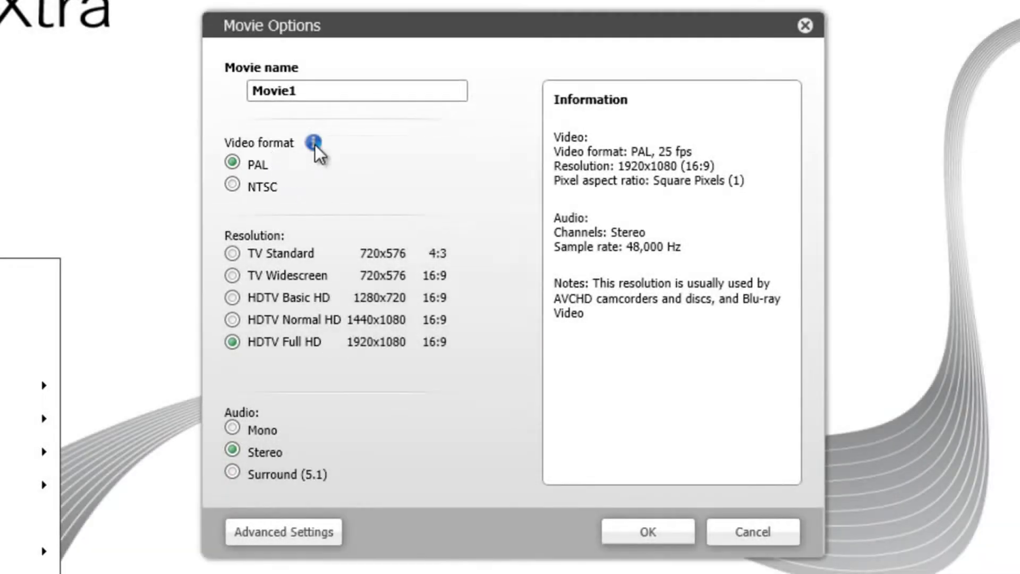
{"action": "mouse_move", "coordinate": [314, 145]}
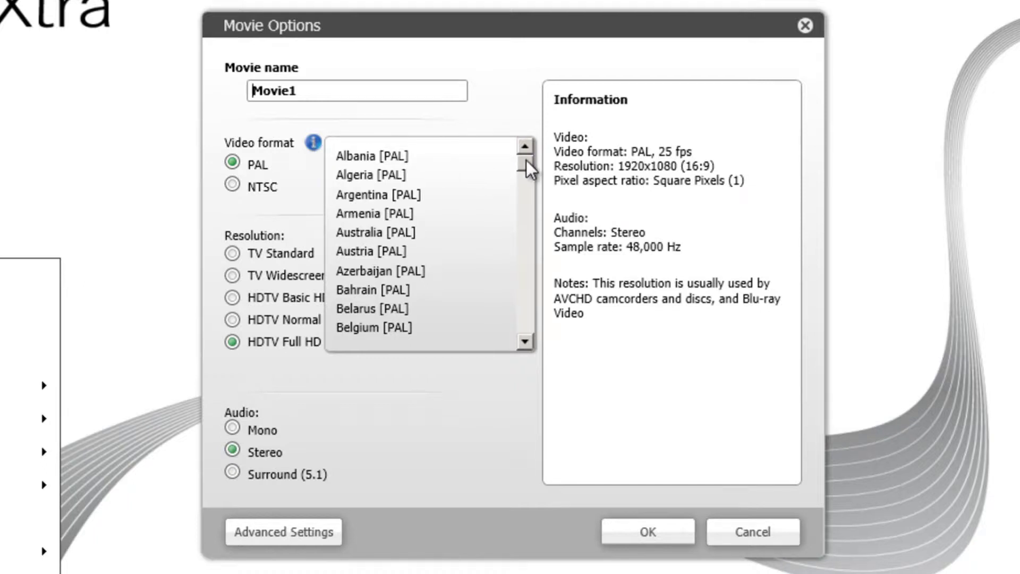
{"action": "left_click_drag", "start_coordinate": [526, 161], "coordinate": [526, 173]}
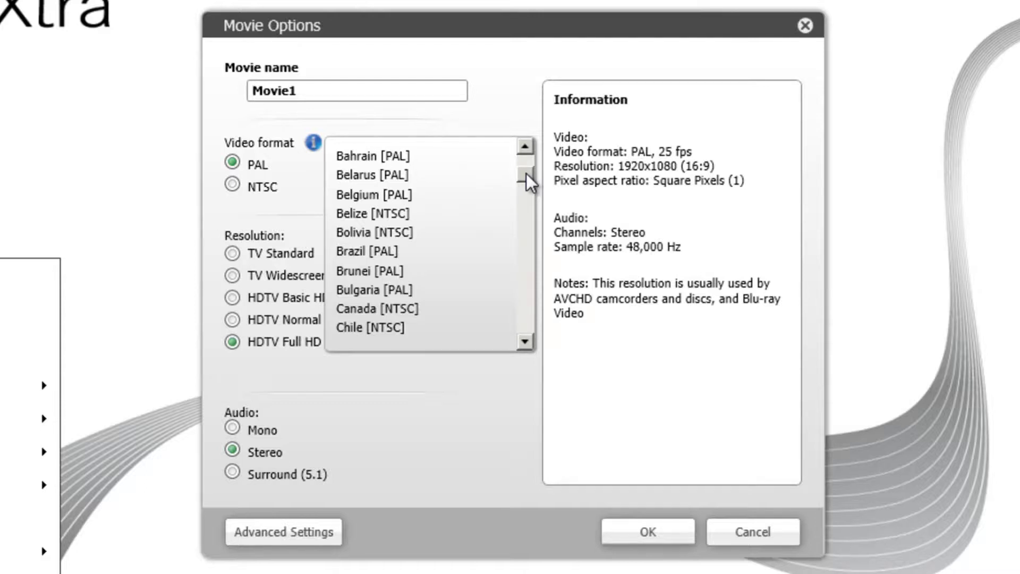
{"action": "left_click_drag", "start_coordinate": [526, 173], "coordinate": [525, 162]}
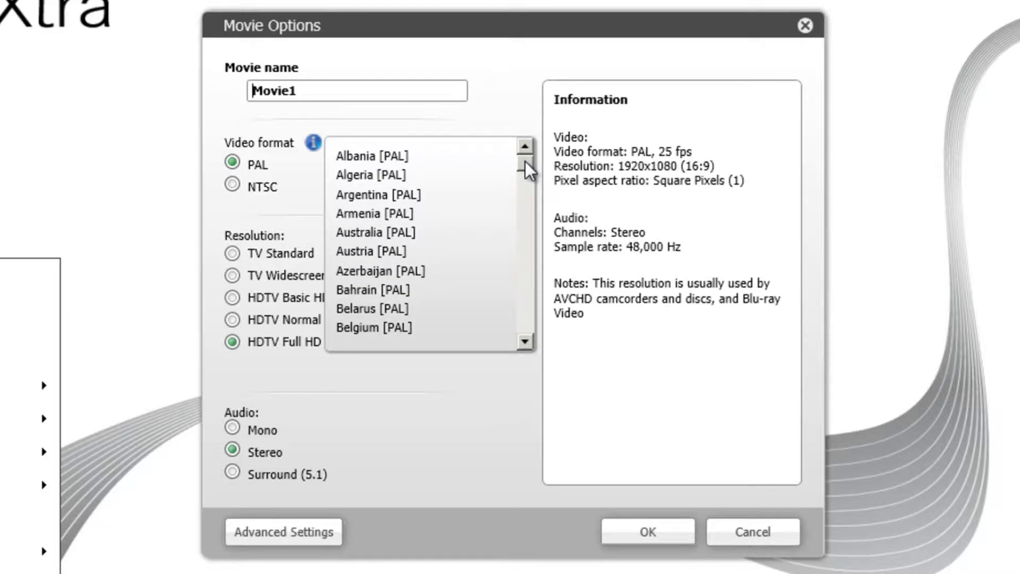
{"action": "left_click", "coordinate": [247, 200]}
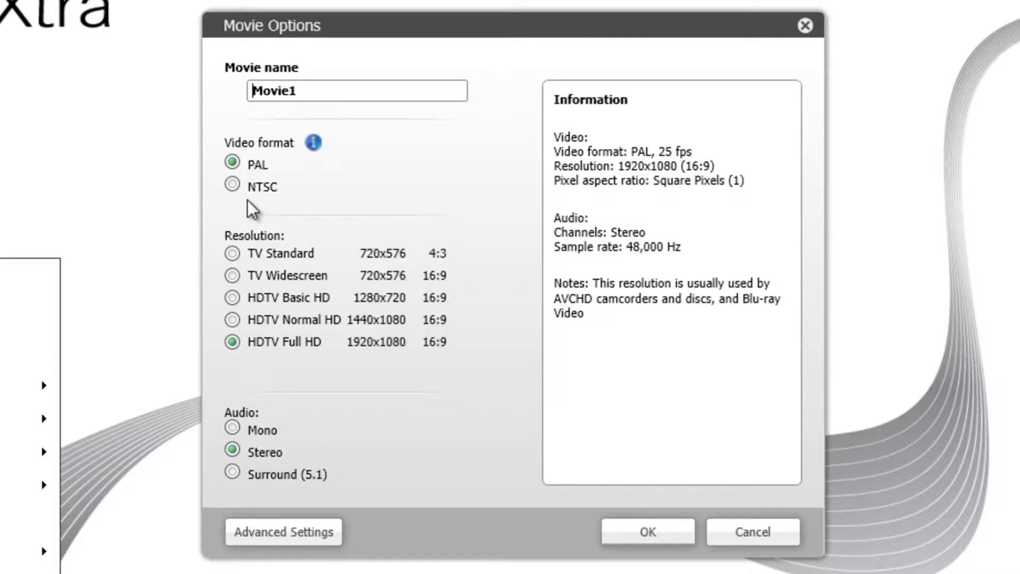
Set Movie Options to NTSC with Stereo audio and confirm with OK.
{"action": "left_click", "coordinate": [232, 185]}
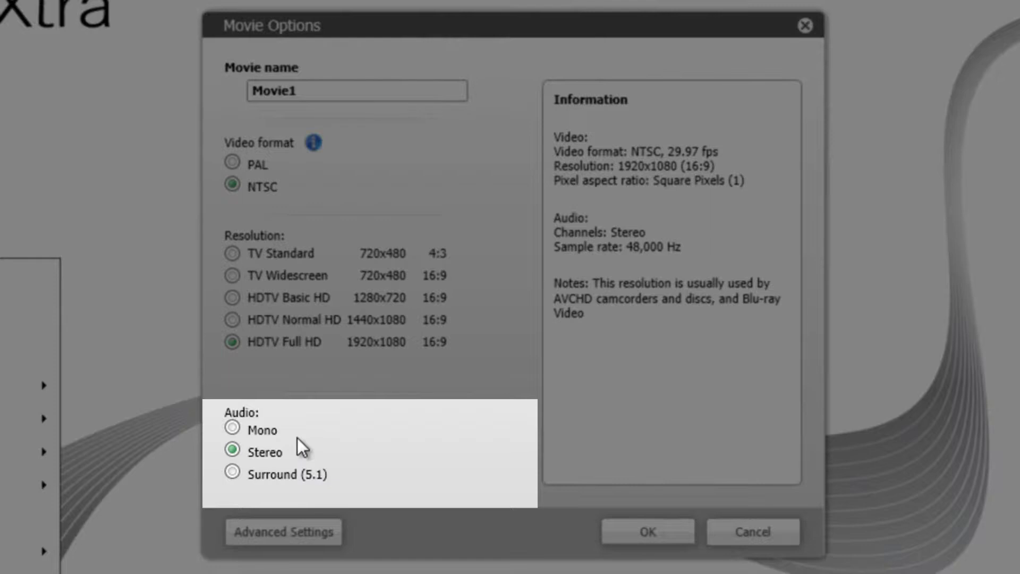
{"action": "left_click", "coordinate": [237, 428]}
{"action": "left_click", "coordinate": [233, 451]}
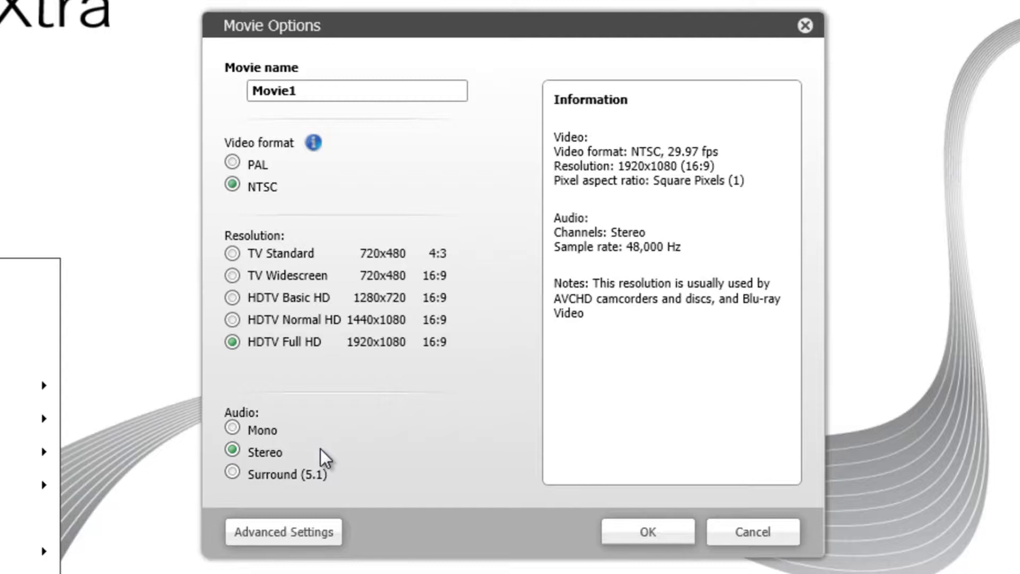
{"action": "left_click", "coordinate": [677, 532]}
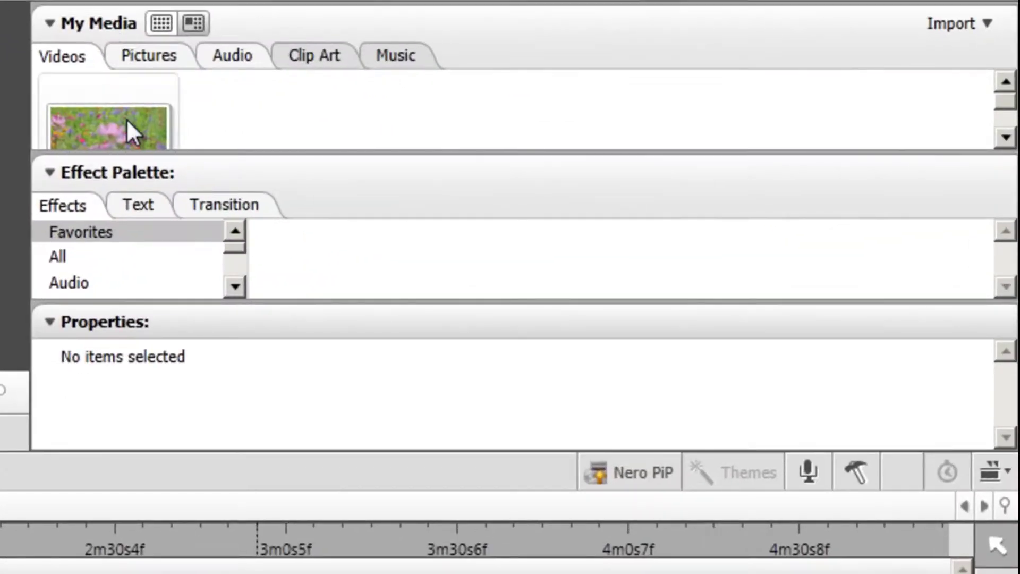
Import Wildlife.wmv from Libraries > Videos > Sample Videos into My Media.
{"action": "left_click_drag", "start_coordinate": [1008, 99], "coordinate": [1006, 112]}
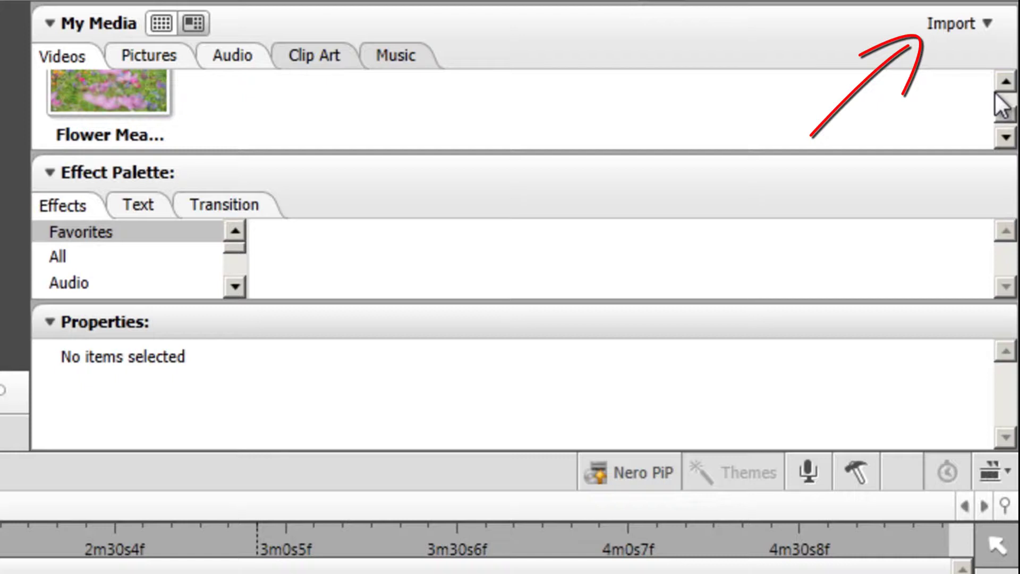
{"action": "left_click", "coordinate": [962, 24]}
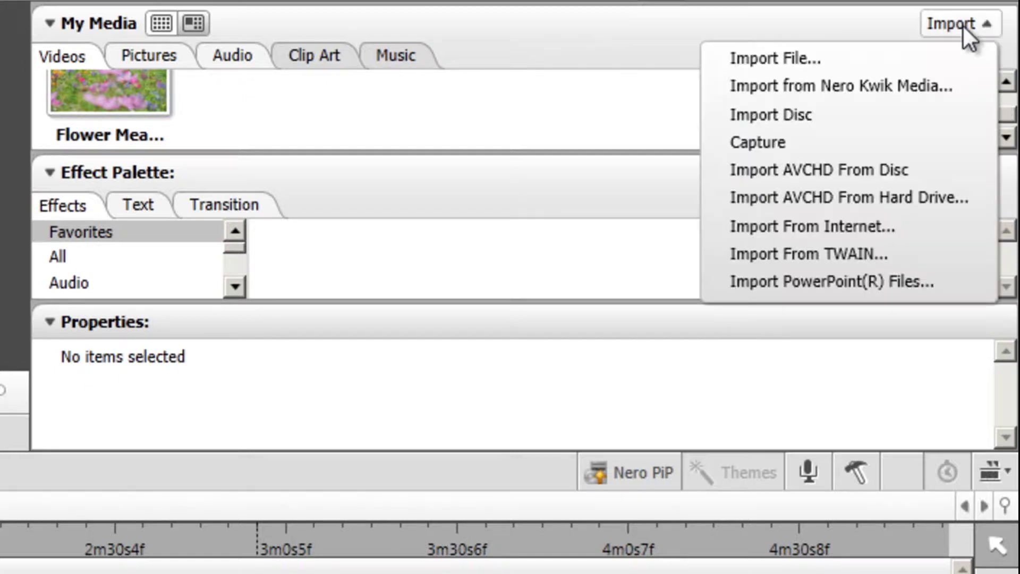
{"action": "left_click", "coordinate": [925, 51]}
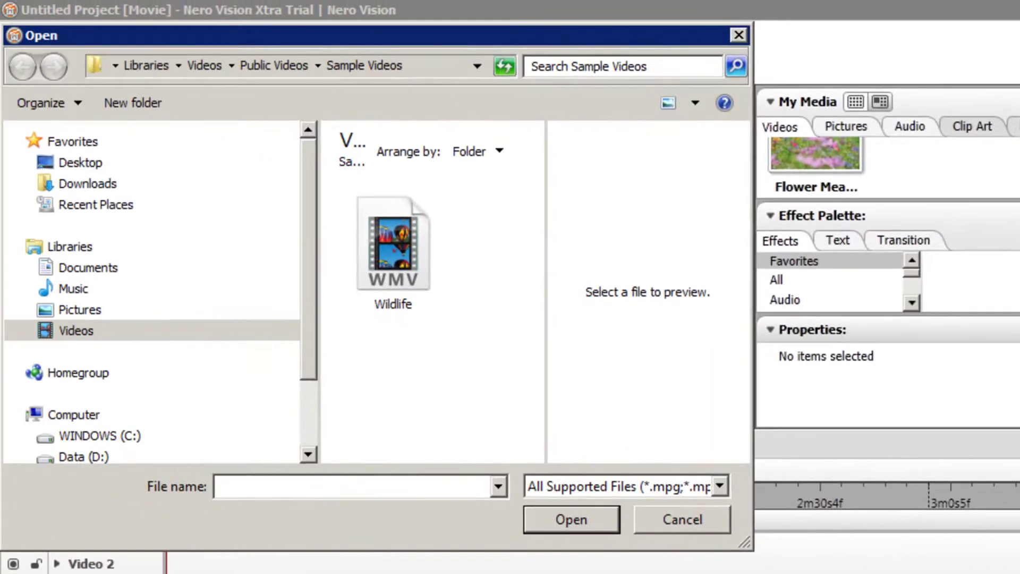
{"action": "left_click", "coordinate": [75, 330]}
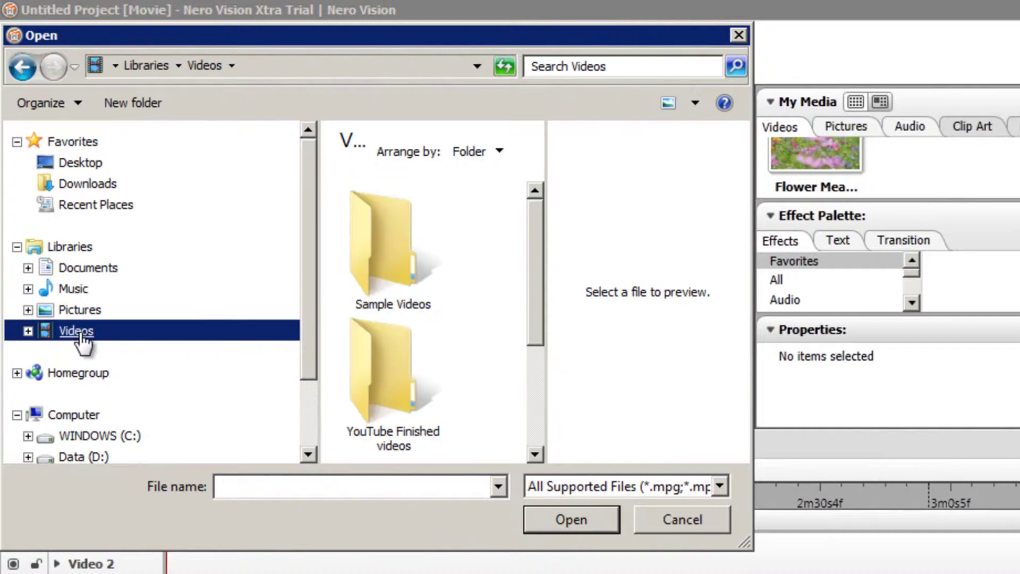
{"action": "double_click", "coordinate": [381, 257]}
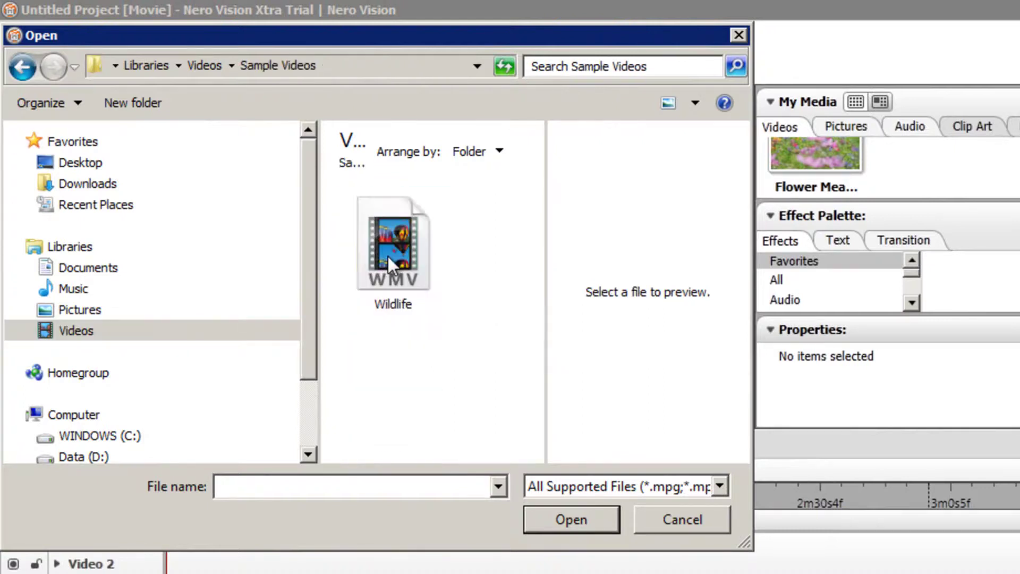
{"action": "double_click", "coordinate": [388, 256]}
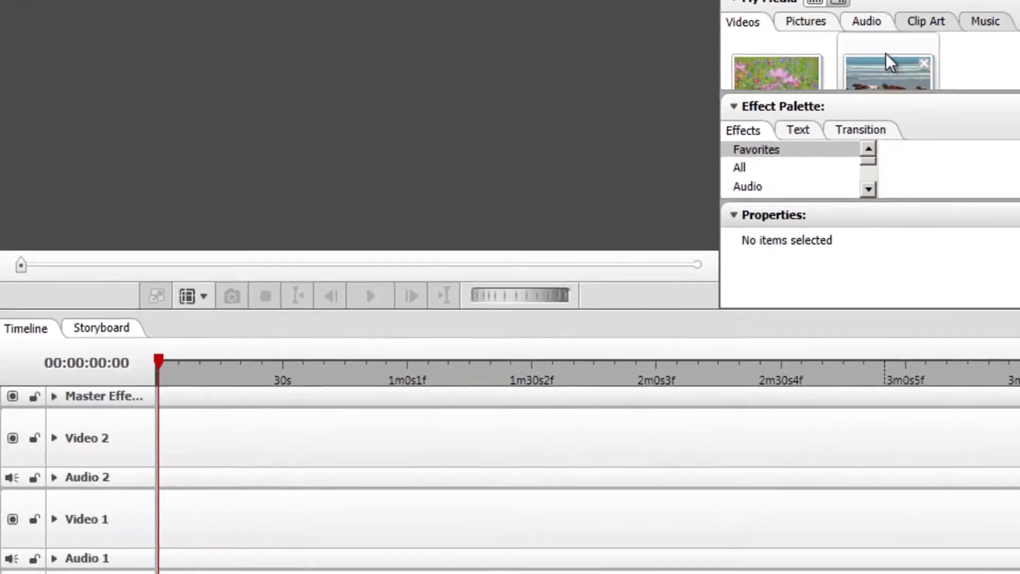
Place Wildlife.wmv on Video 1 and Flower Meadow on Video 2, then select the flower clip in the preview.
{"action": "left_click_drag", "start_coordinate": [890, 63], "coordinate": [161, 538]}
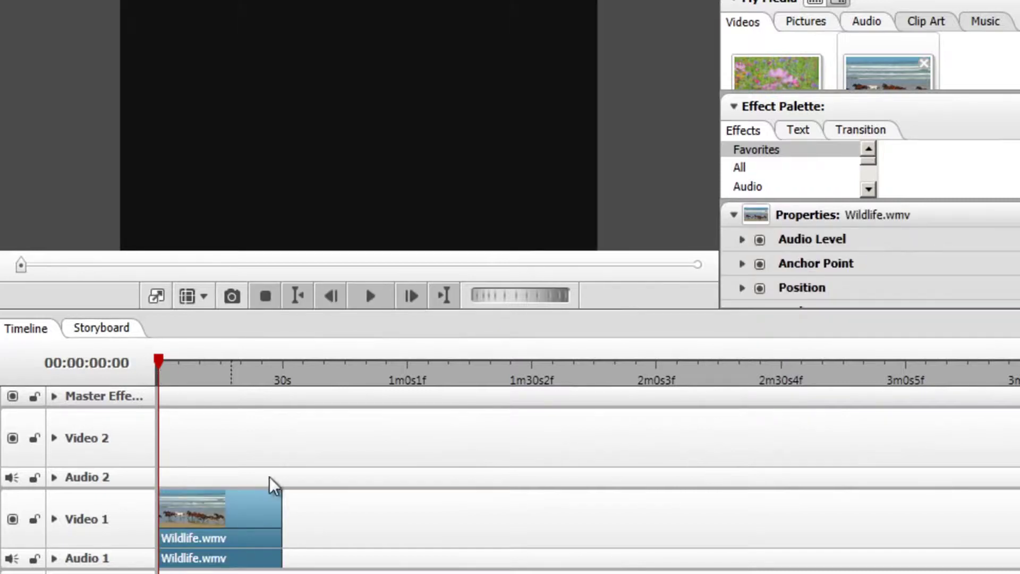
{"action": "scroll", "coordinate": [797, 72], "scroll_direction": "down", "scroll_amount": 1}
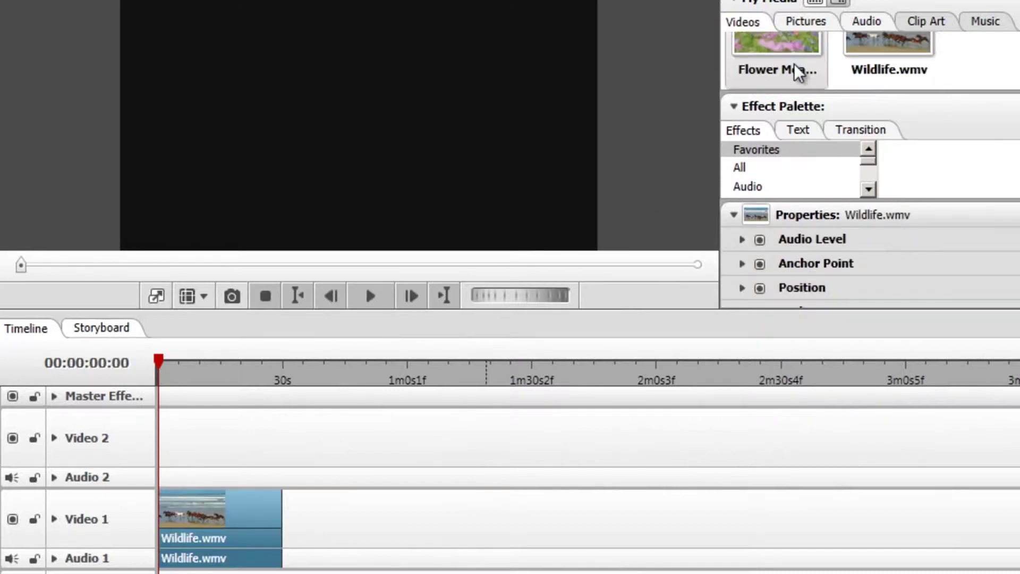
{"action": "left_click_drag", "start_coordinate": [798, 72], "coordinate": [169, 455]}
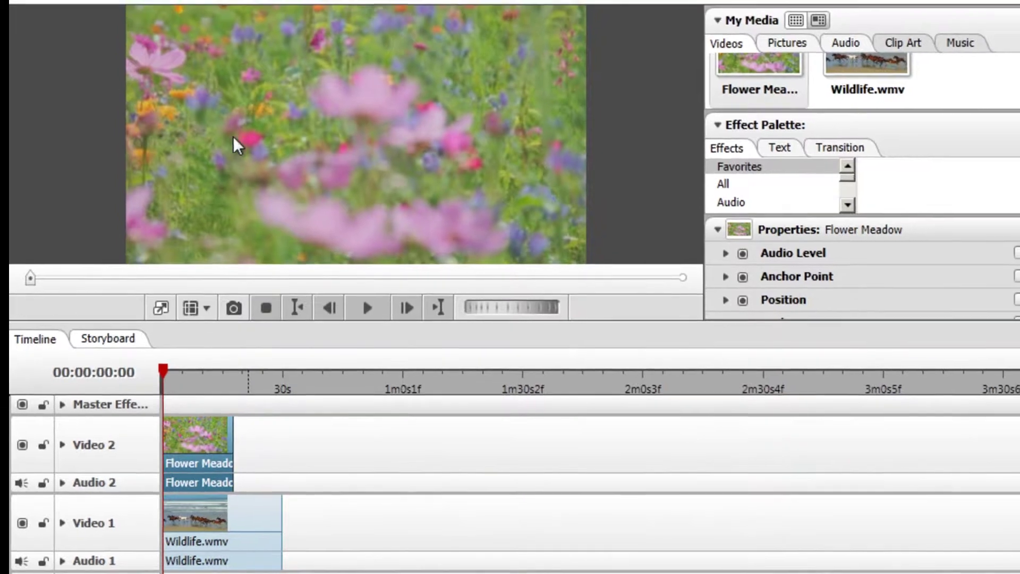
{"action": "left_click", "coordinate": [230, 114]}
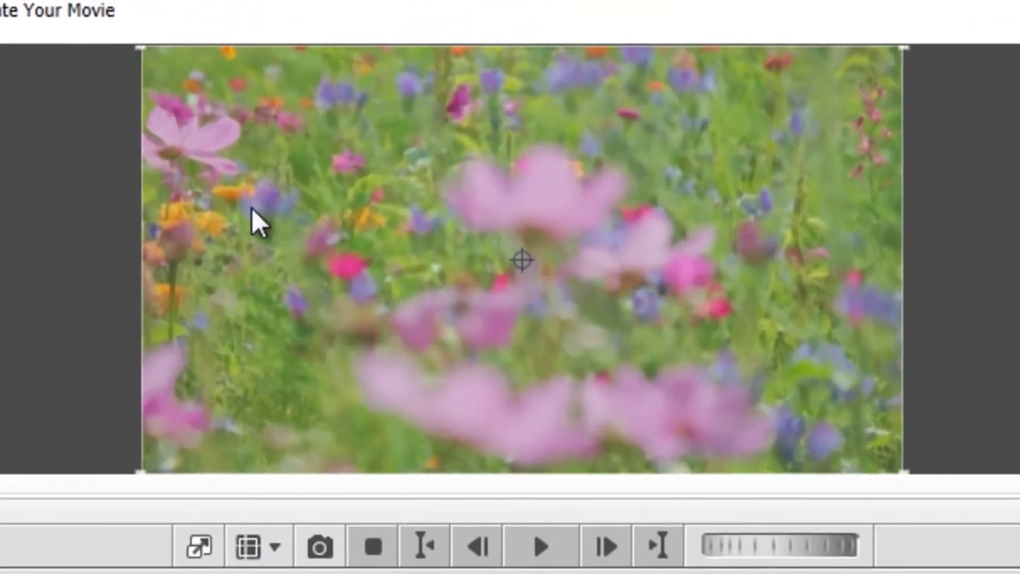
Shrink the Flower Meadow clip and move it into the lower-right corner of the frame.
{"action": "left_click_drag", "start_coordinate": [143, 45], "coordinate": [290, 200]}
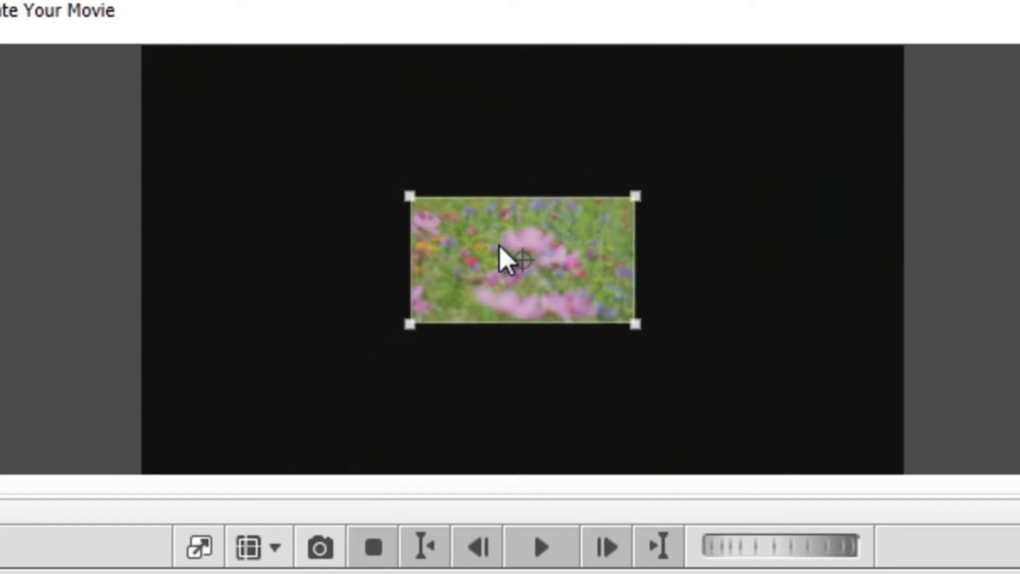
{"action": "left_click_drag", "start_coordinate": [505, 230], "coordinate": [745, 362]}
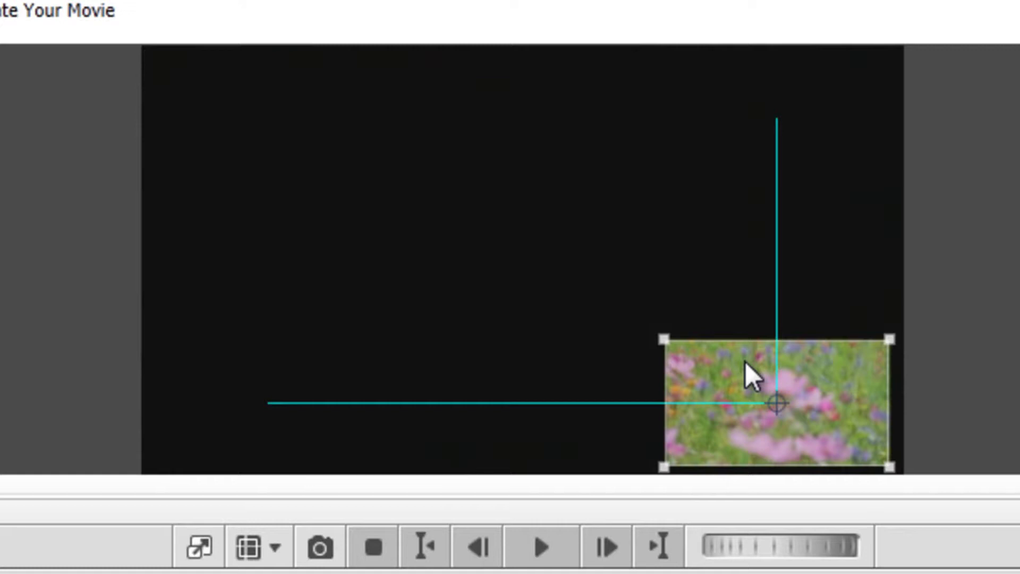
{"action": "left_click_drag", "start_coordinate": [745, 361], "coordinate": [745, 362]}
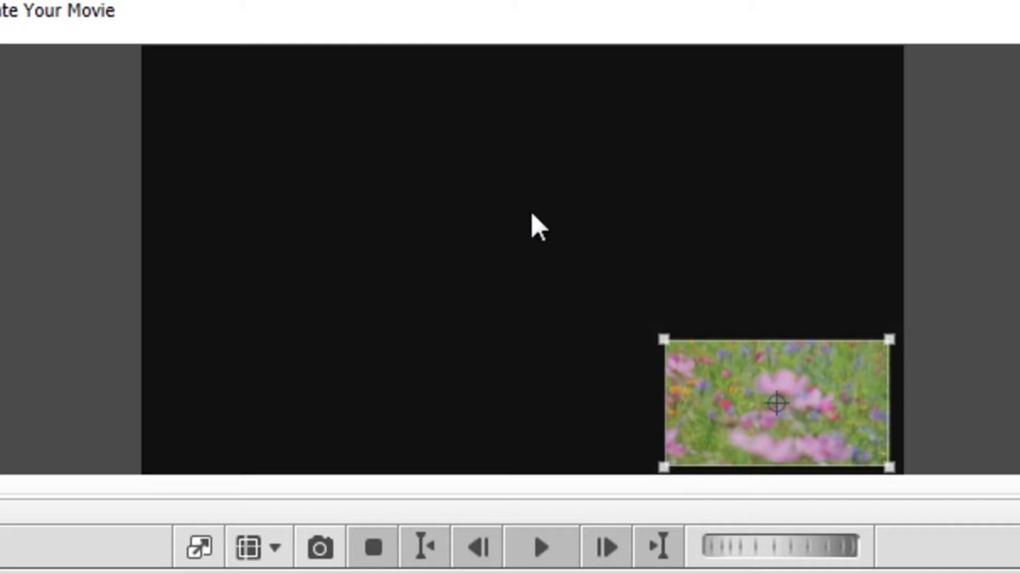
Play the layout briefly, then select the Wildlife horse video layer.
{"action": "left_click", "coordinate": [513, 225]}
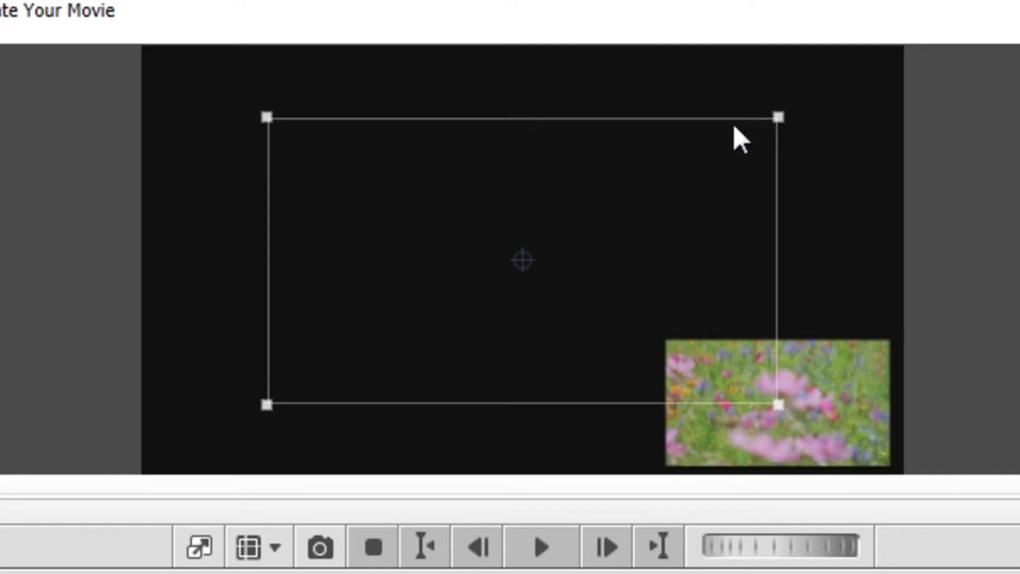
{"action": "left_click", "coordinate": [542, 549]}
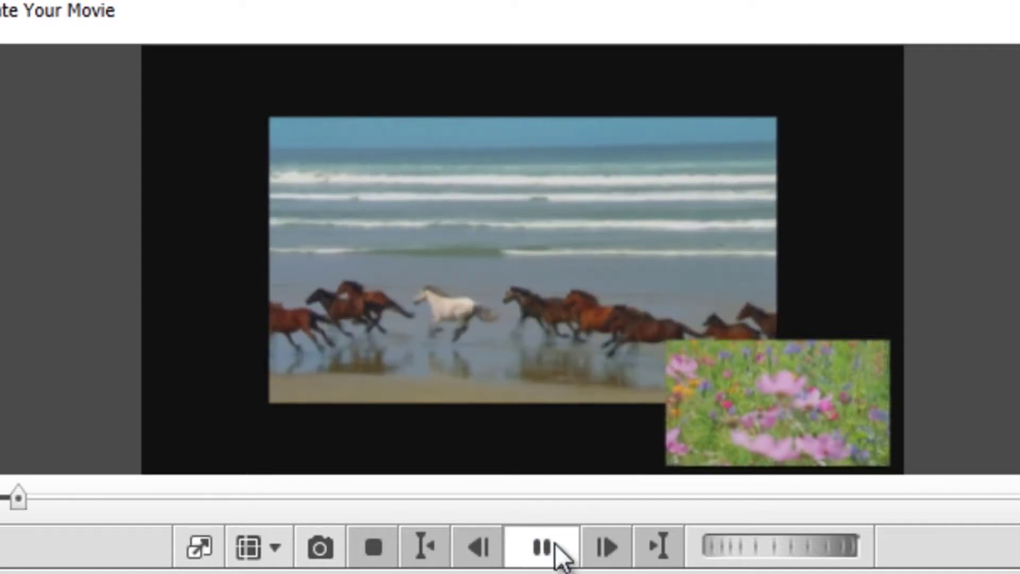
{"action": "left_click", "coordinate": [556, 552]}
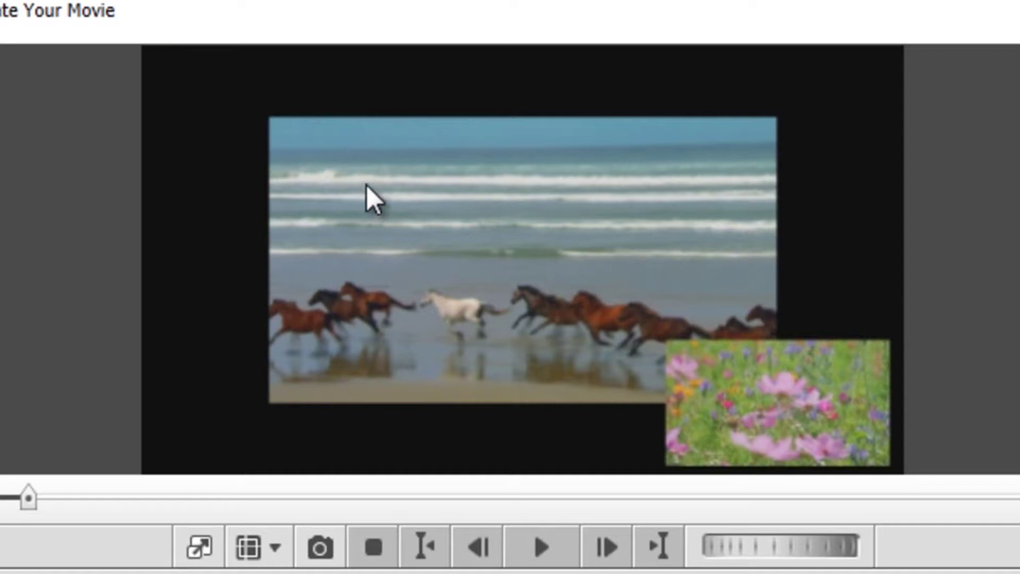
{"action": "left_click", "coordinate": [448, 222]}
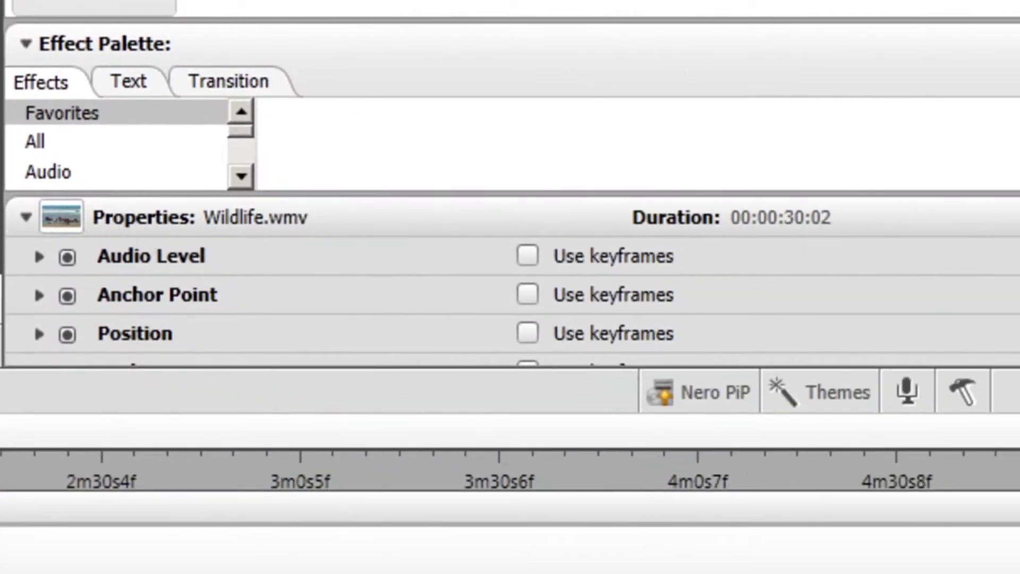
Fit Wildlife.wmv to screen at scale 150.00 and preview the movie from the start.
{"action": "scroll", "coordinate": [510, 301], "scroll_direction": "down", "scroll_amount": 3}
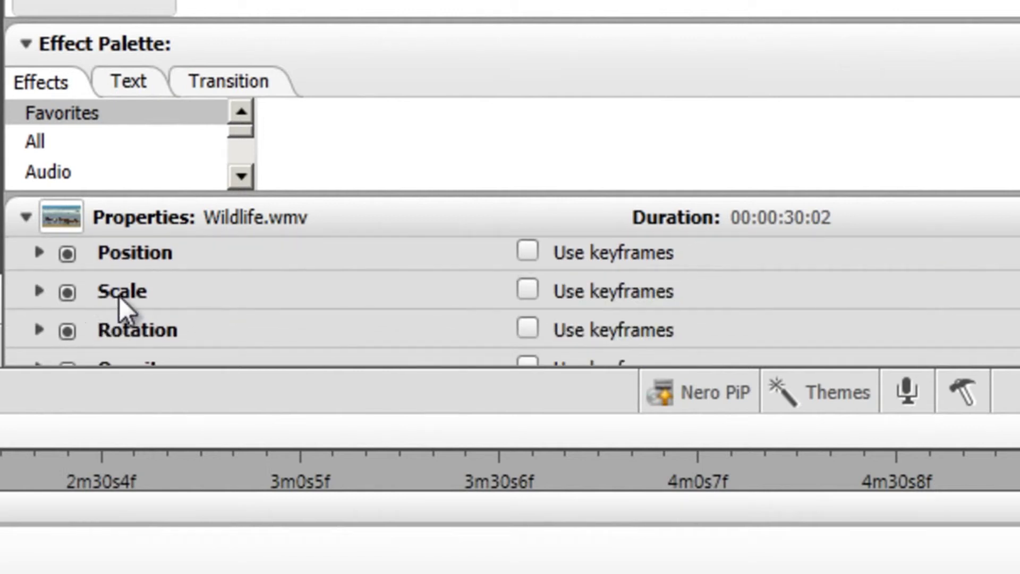
{"action": "left_click", "coordinate": [39, 291]}
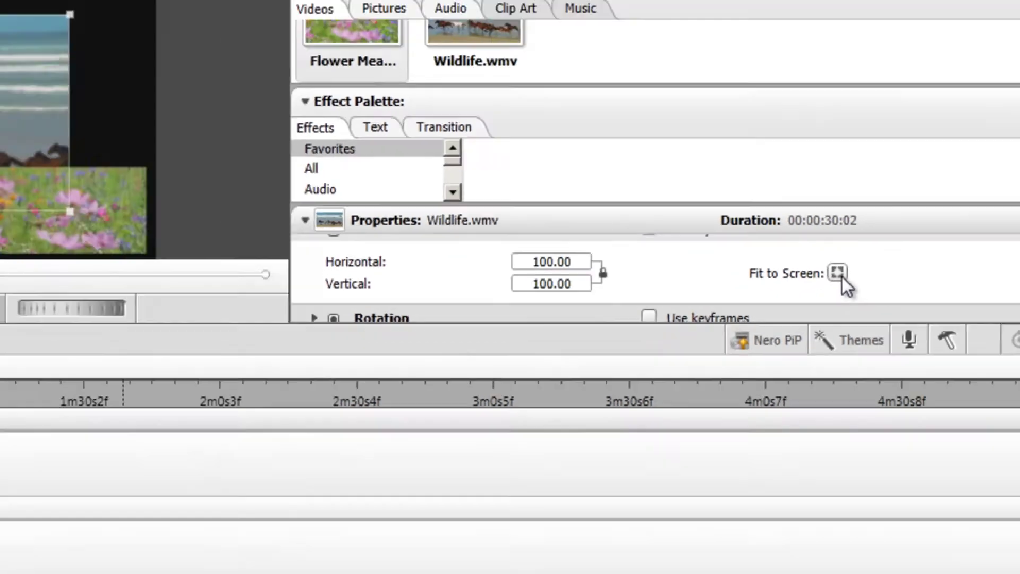
{"action": "left_click", "coordinate": [804, 295]}
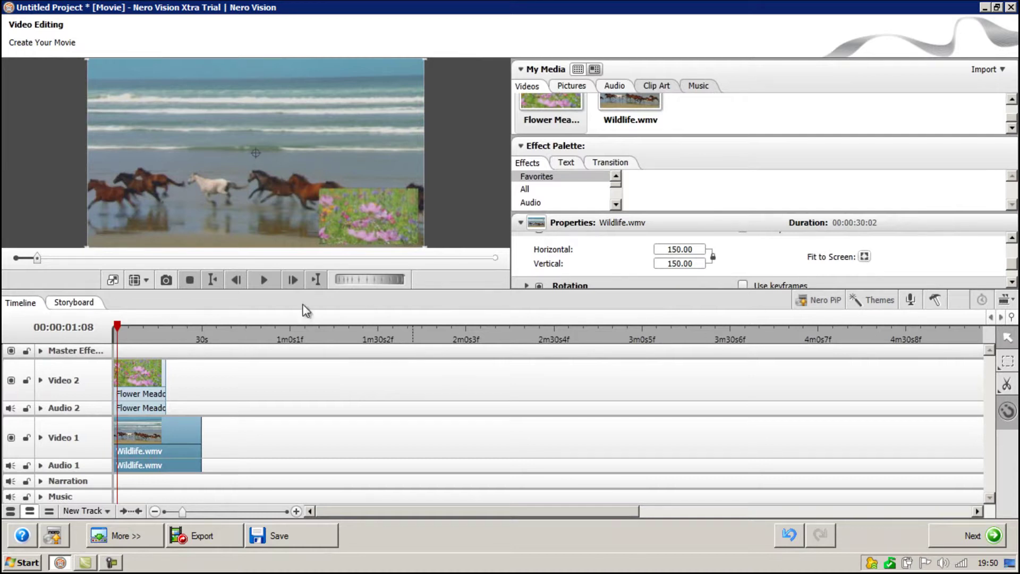
{"action": "left_click", "coordinate": [212, 280]}
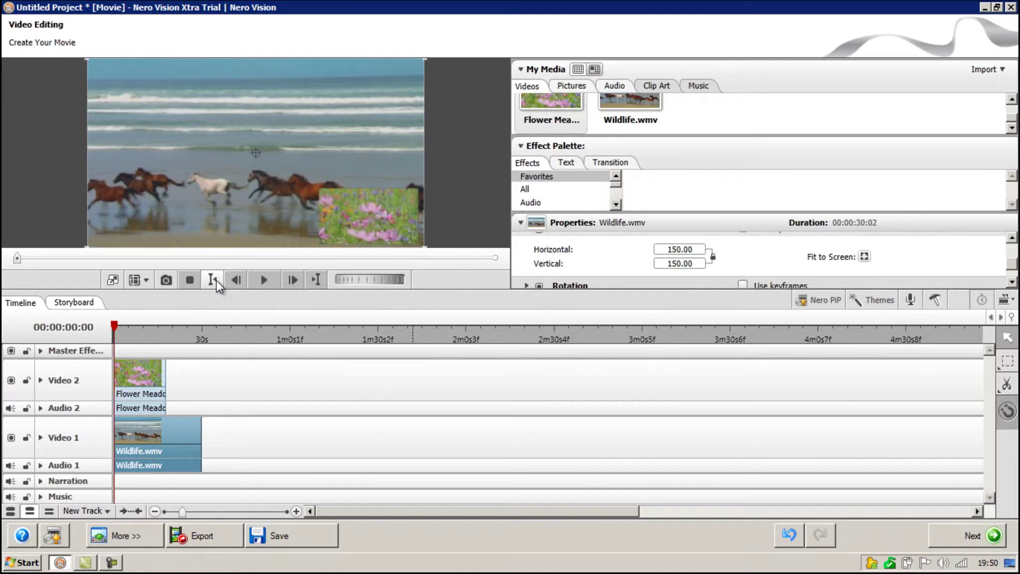
{"action": "left_click", "coordinate": [270, 287]}
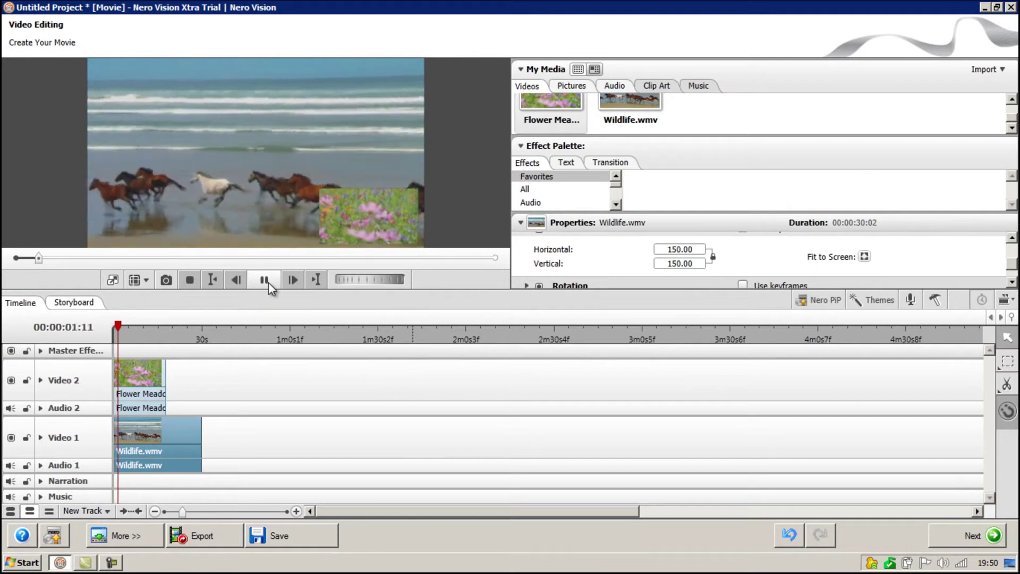
{"action": "left_click", "coordinate": [265, 280]}
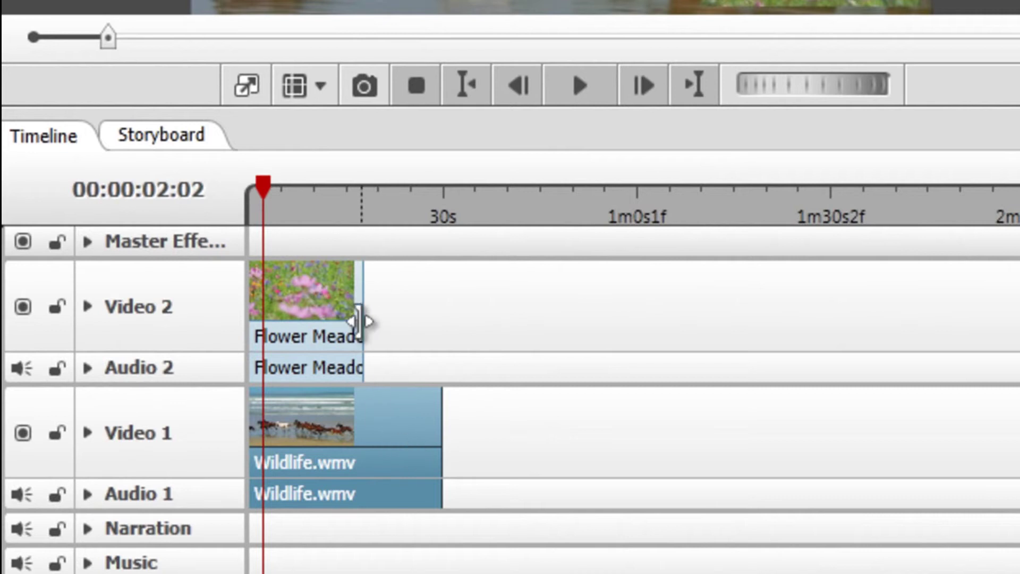
Drag the playhead to Flower Meadow's end at 00:00:17:23.
{"action": "left_click_drag", "start_coordinate": [263, 185], "coordinate": [355, 198]}
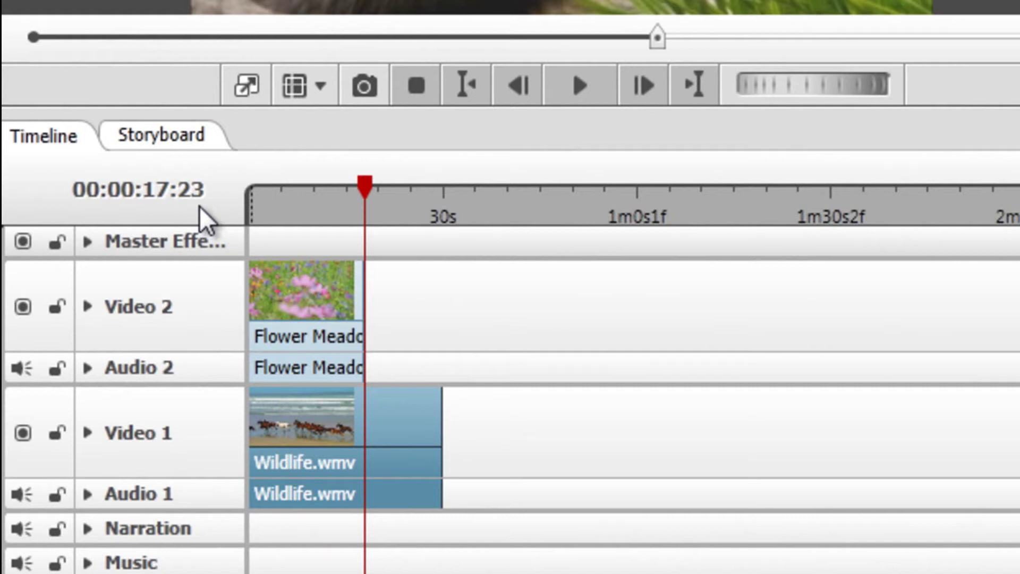
Trim Wildlife.wmv's Mark Out to 00:00:17:23, then play the movie from the start.
{"action": "right_click", "coordinate": [414, 432]}
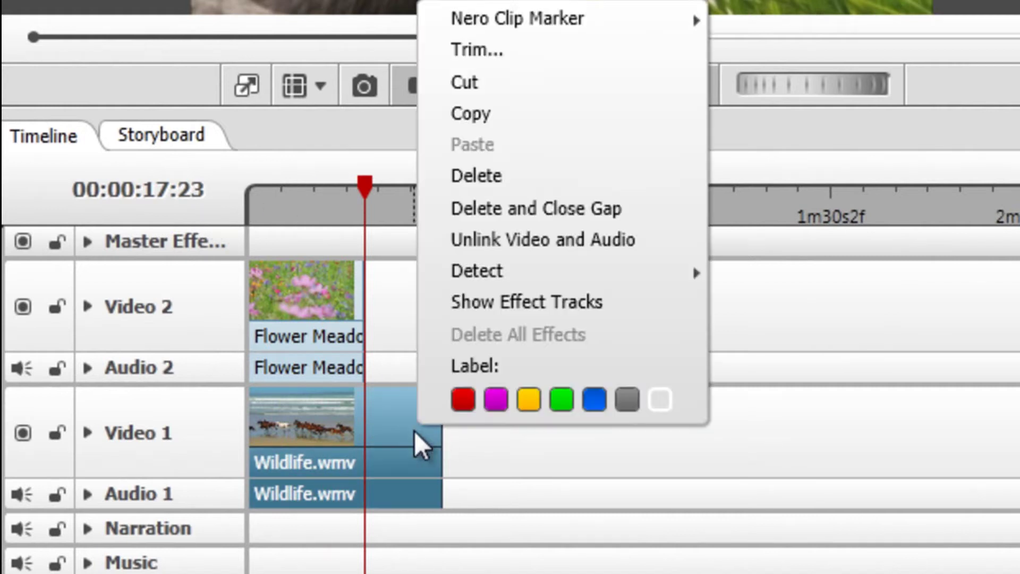
{"action": "left_click", "coordinate": [658, 43]}
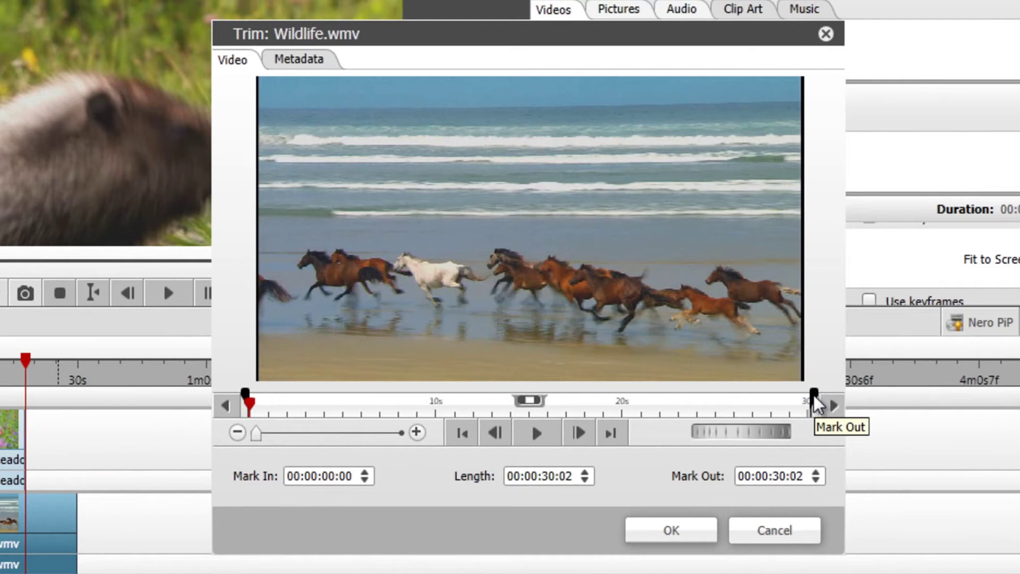
{"action": "left_click_drag", "start_coordinate": [817, 404], "coordinate": [585, 408]}
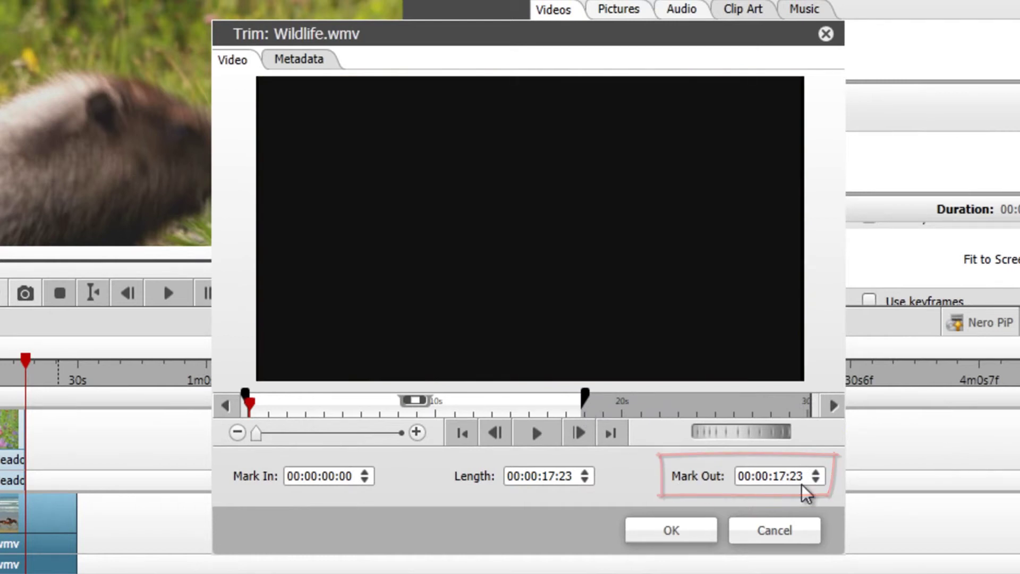
{"action": "left_click", "coordinate": [691, 533]}
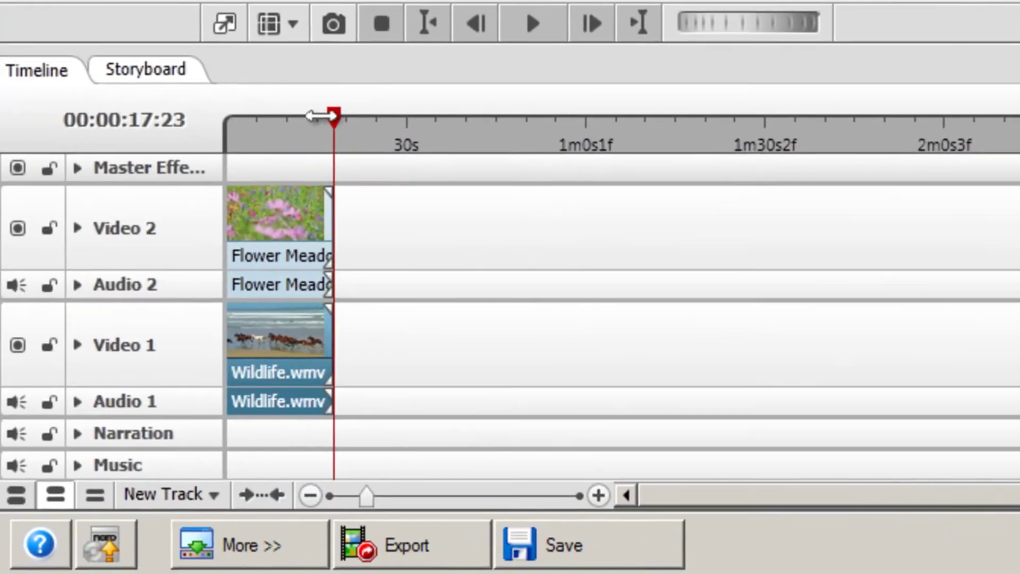
{"action": "left_click_drag", "start_coordinate": [342, 119], "coordinate": [171, 118]}
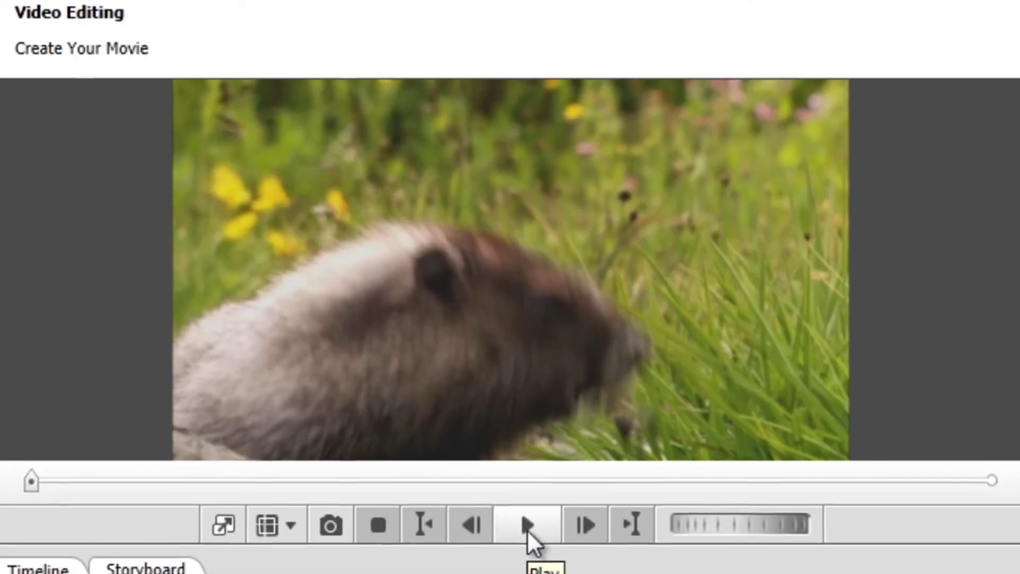
{"action": "left_click", "coordinate": [527, 526]}
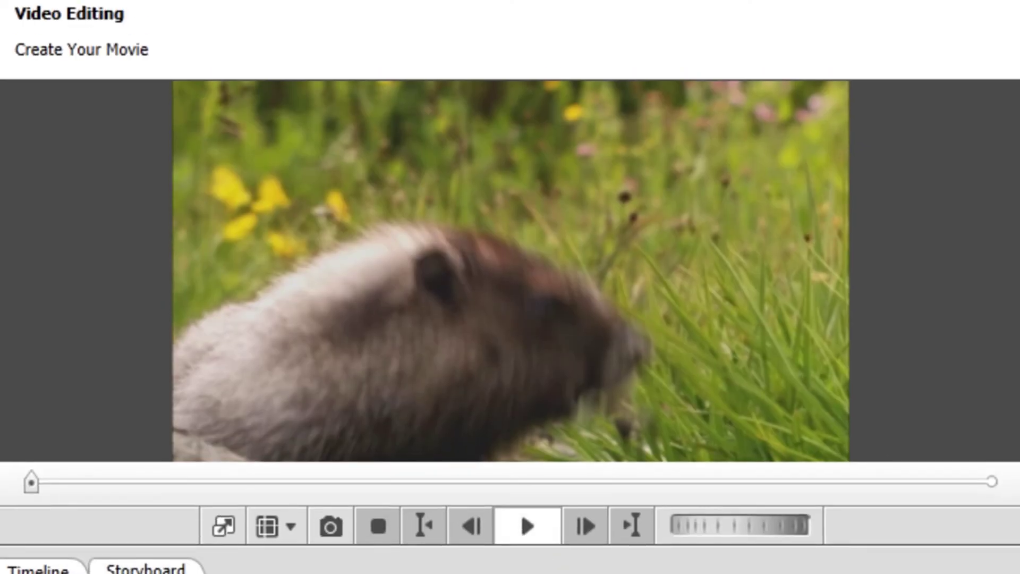